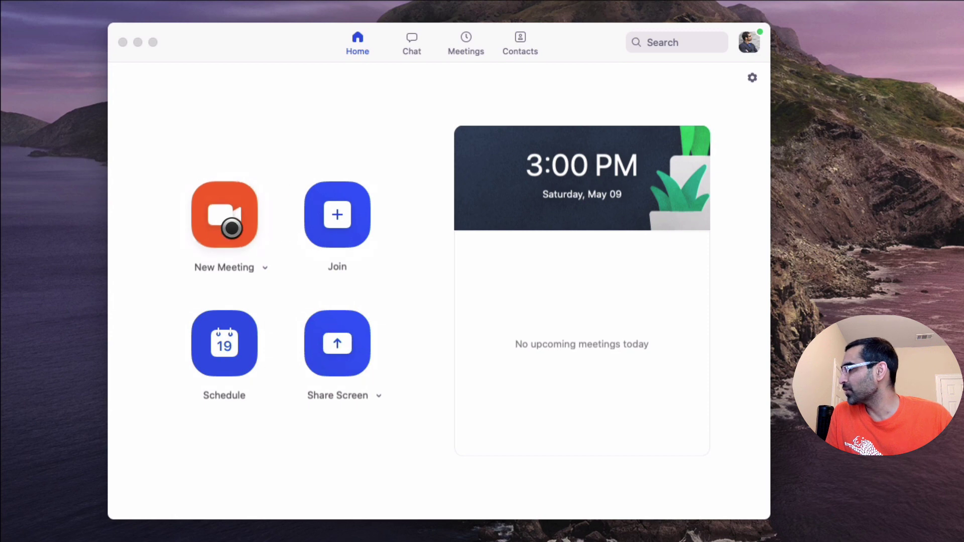
Start a new meeting with computer audio, mute the microphone and turn the video on
{"action": "left_click", "coordinate": [219, 211]}
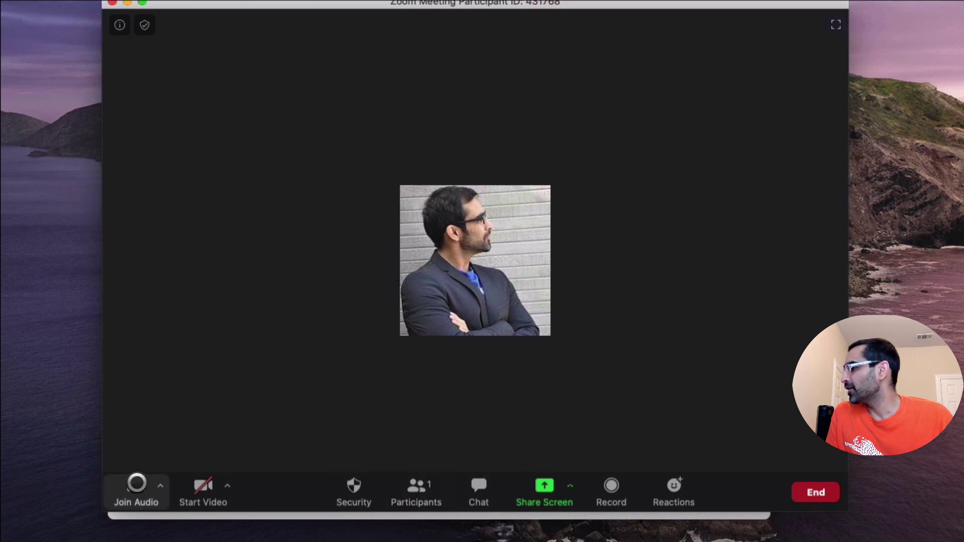
{"action": "left_click", "coordinate": [136, 485]}
{"action": "left_click", "coordinate": [539, 237]}
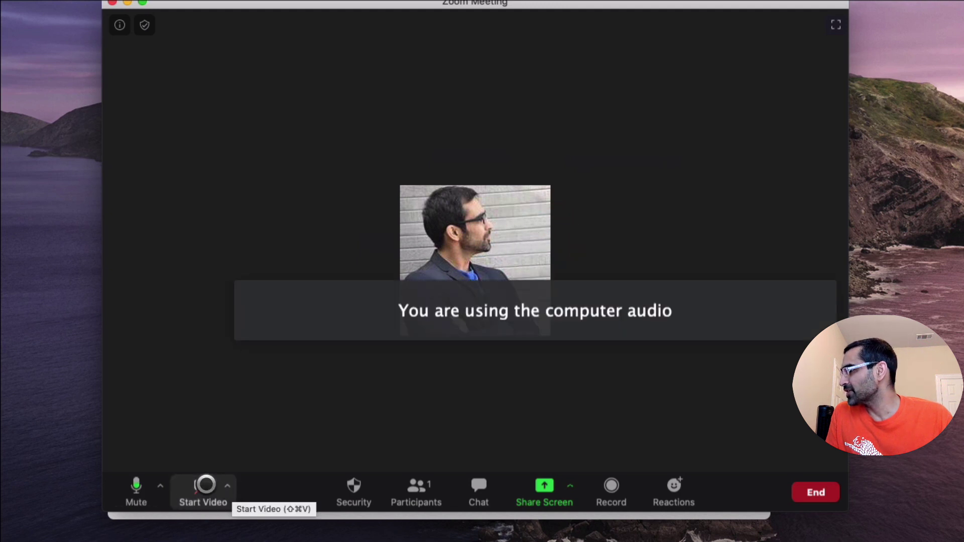
{"action": "left_click", "coordinate": [133, 484]}
{"action": "left_click", "coordinate": [206, 485]}
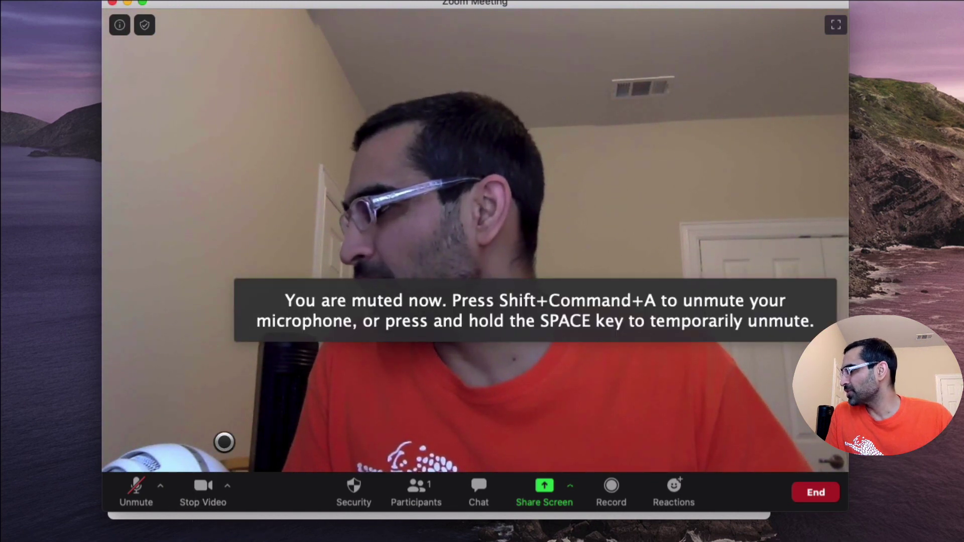
Check the camera options for a virtual background choice, and end the meeting for all
{"action": "left_click", "coordinate": [227, 485]}
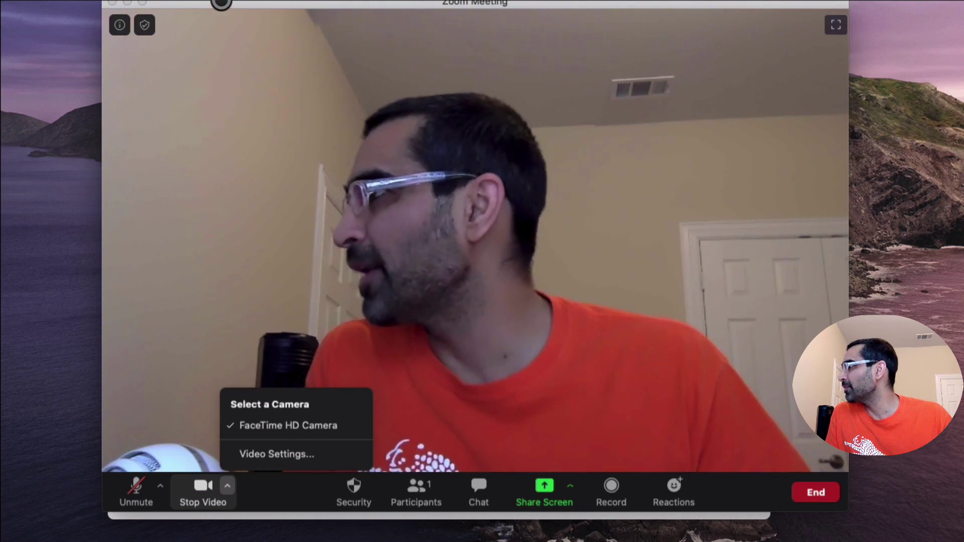
{"action": "left_click_drag", "start_coordinate": [221, 4], "coordinate": [221, 17]}
{"action": "left_click", "coordinate": [112, 13]}
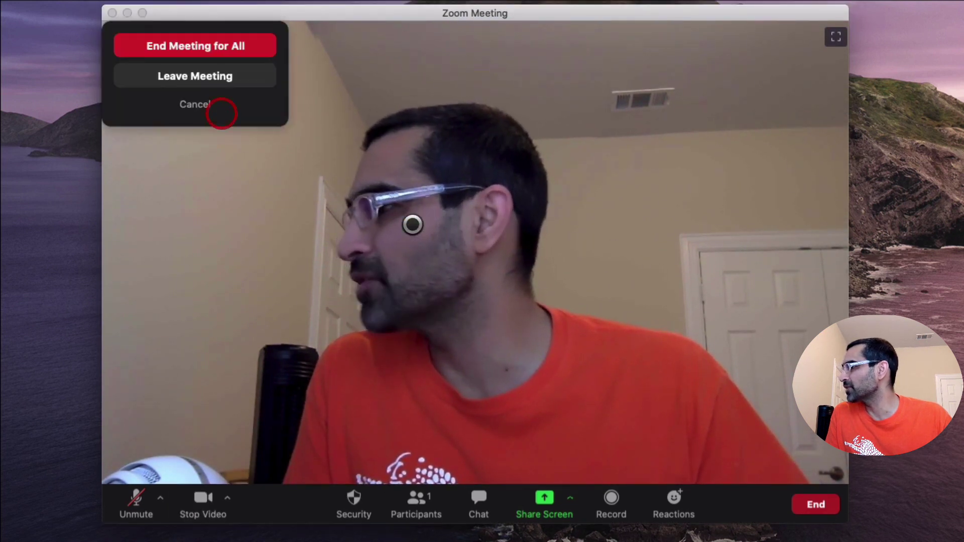
{"action": "left_click", "coordinate": [204, 46]}
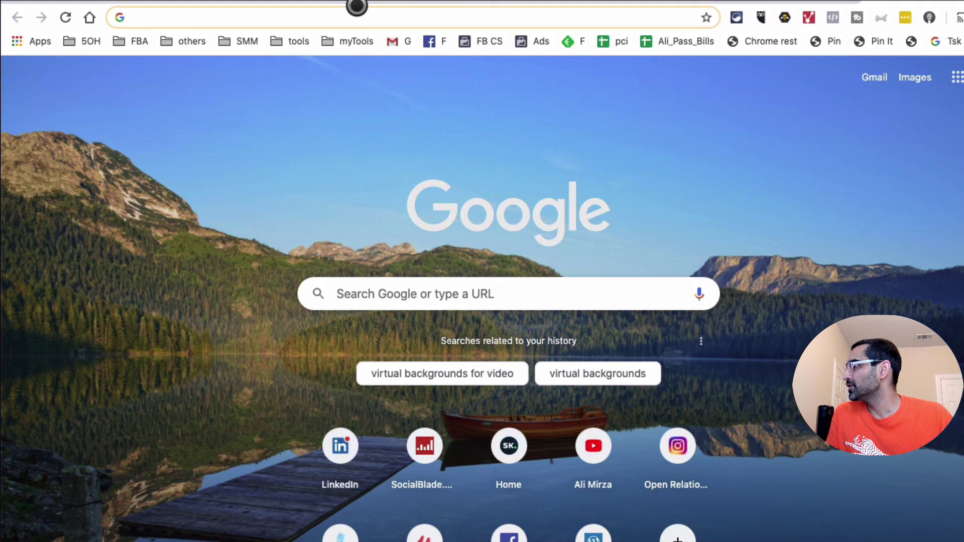
Go to zoom.us in the Chrome browser and open the account page
{"action": "type", "text": "zoom.us"}
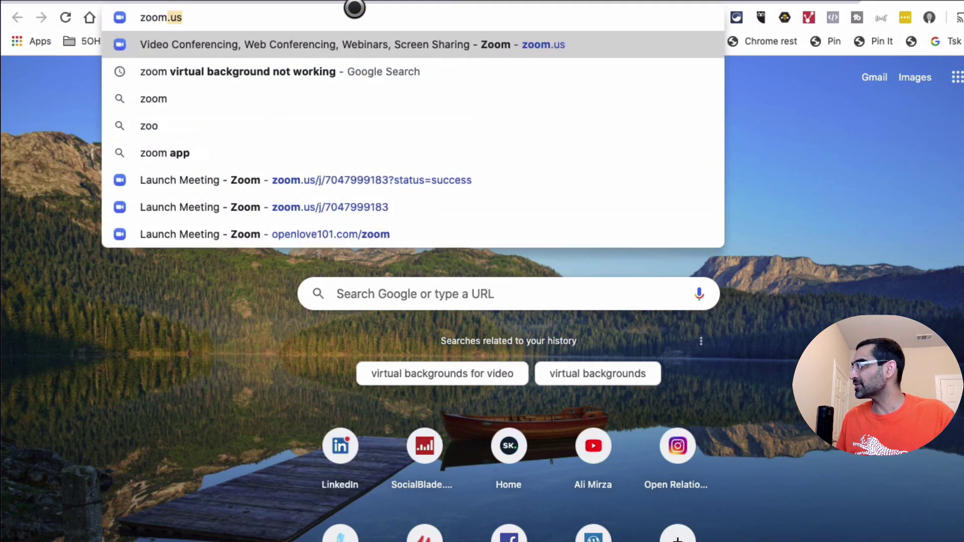
{"action": "key", "text": "Return"}
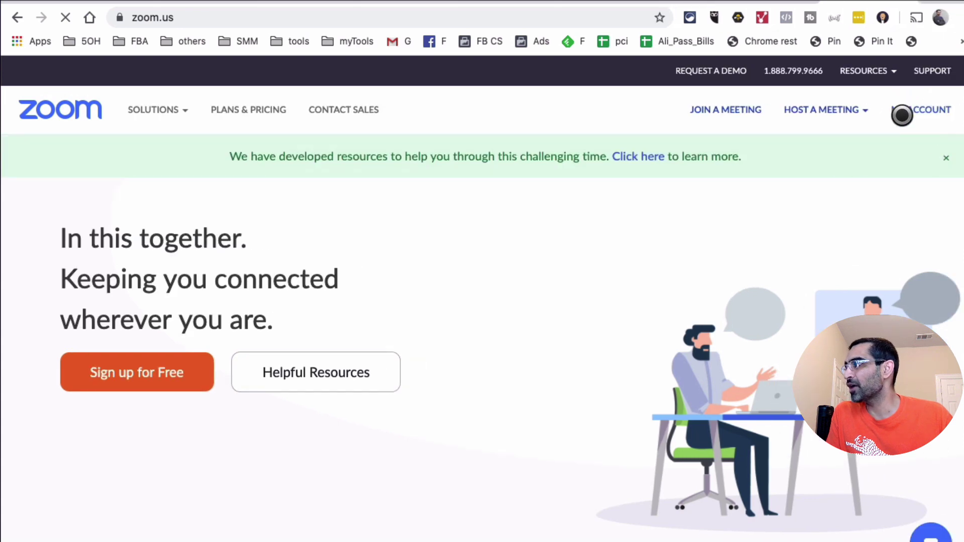
{"action": "left_click", "coordinate": [911, 105]}
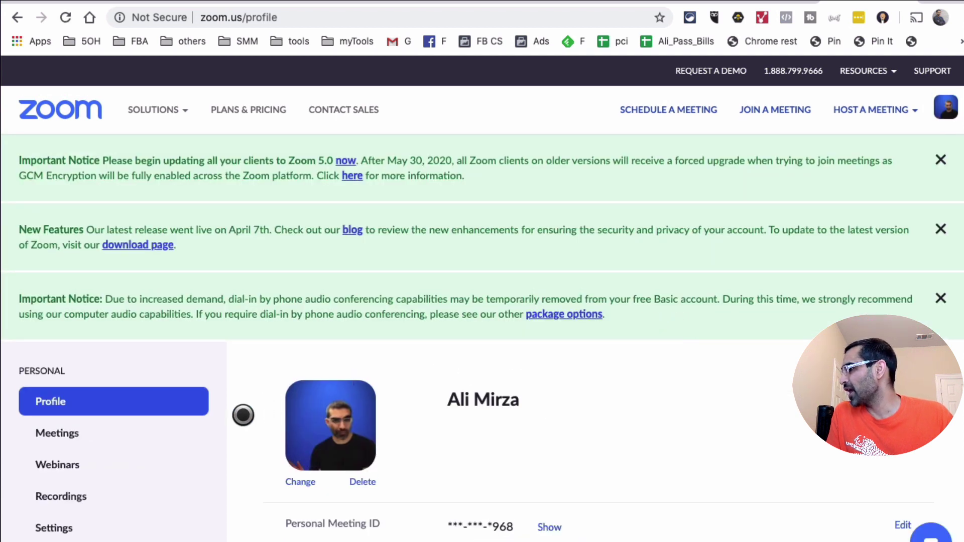
Open the personal Settings page of the Zoom account
{"action": "scroll", "coordinate": [222, 422], "scroll_direction": "down", "scroll_amount": 1}
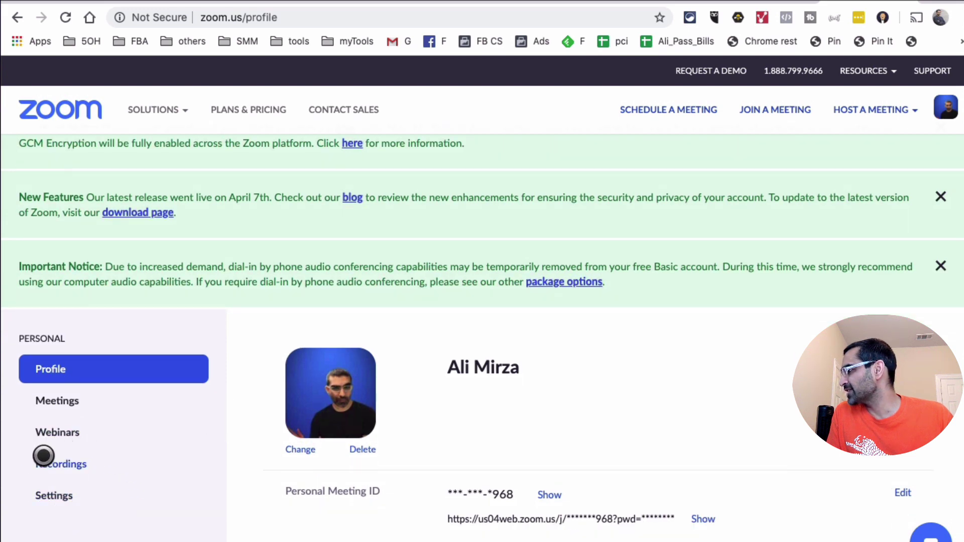
{"action": "scroll", "coordinate": [54, 465], "scroll_direction": "down", "scroll_amount": 6}
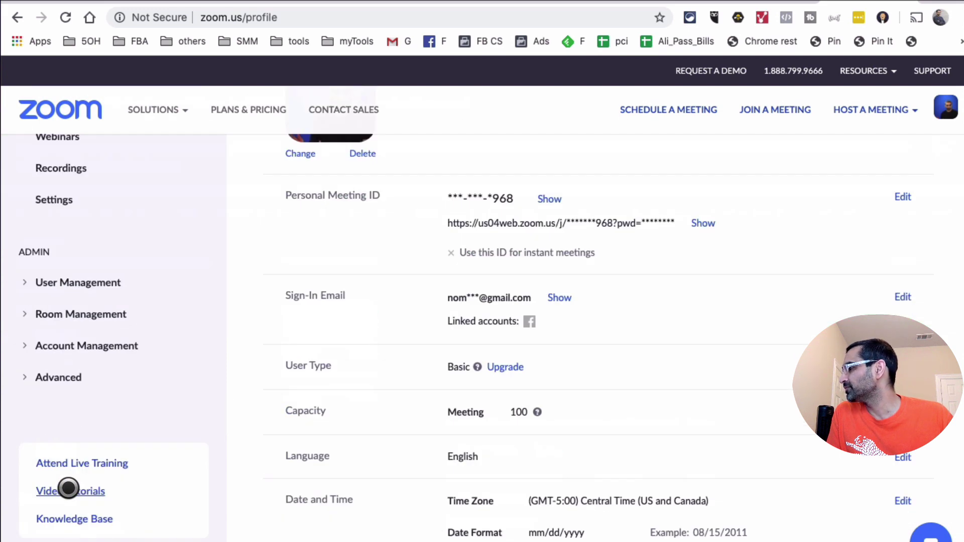
{"action": "scroll", "coordinate": [68, 488], "scroll_direction": "up", "scroll_amount": 5}
{"action": "scroll", "coordinate": [71, 482], "scroll_direction": "down", "scroll_amount": 4}
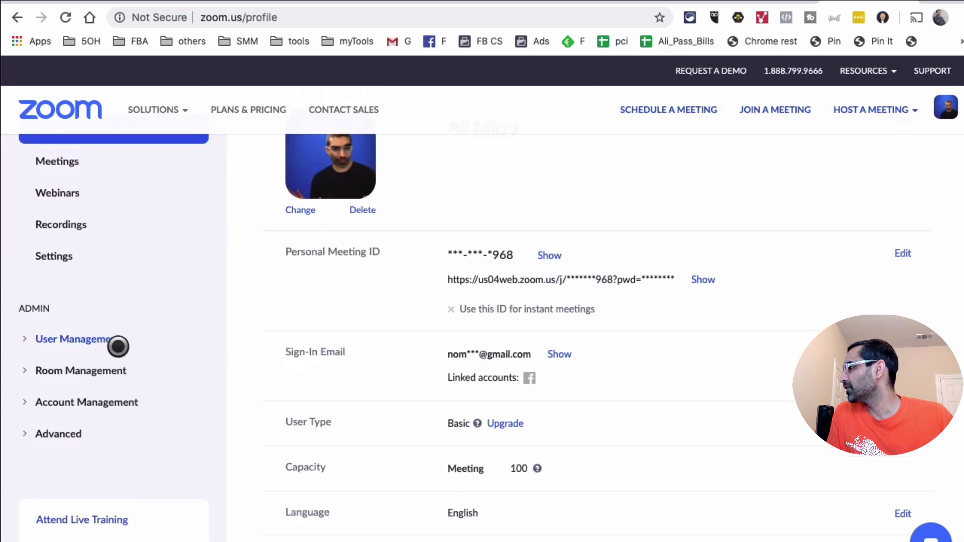
{"action": "scroll", "coordinate": [125, 360], "scroll_direction": "up", "scroll_amount": 1}
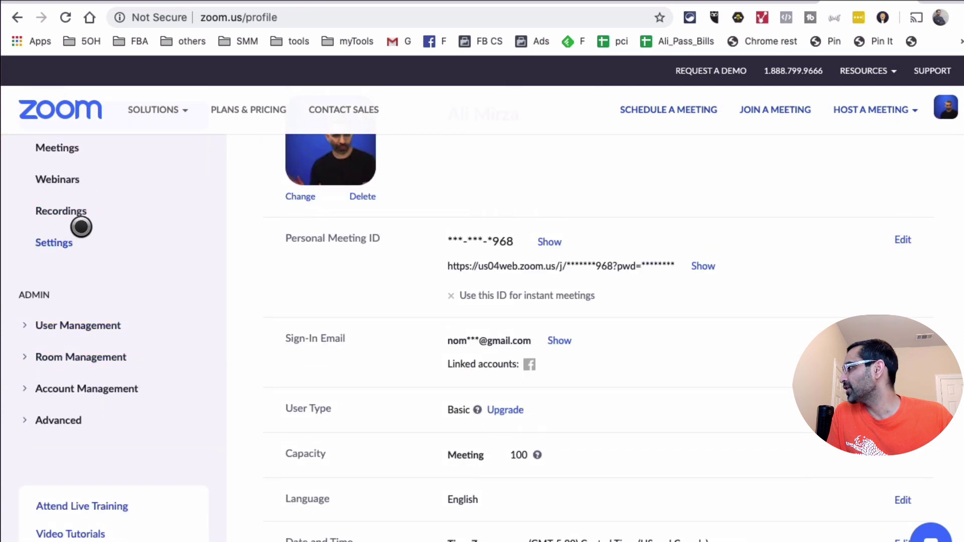
{"action": "left_click", "coordinate": [52, 241]}
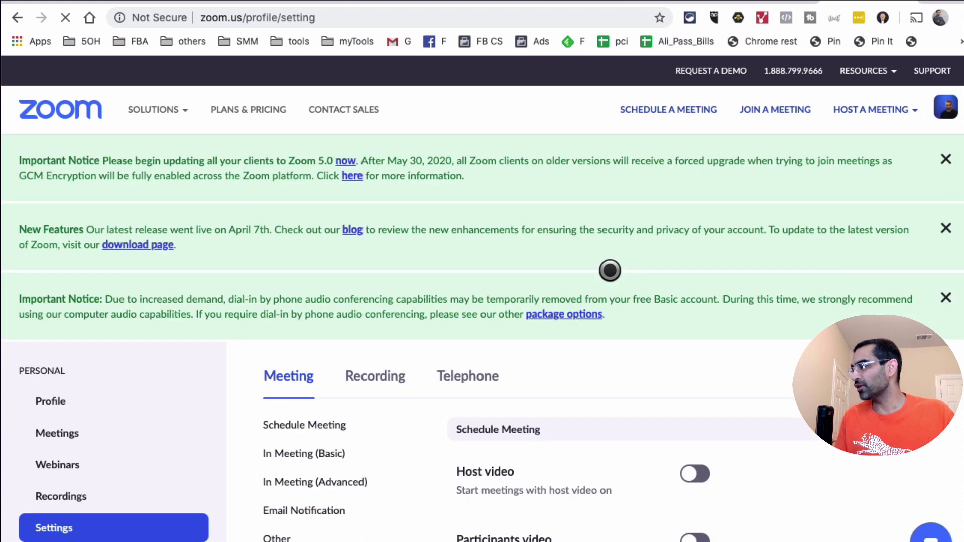
Dismiss the three notice banners shown above the meeting settings
{"action": "left_click", "coordinate": [945, 159]}
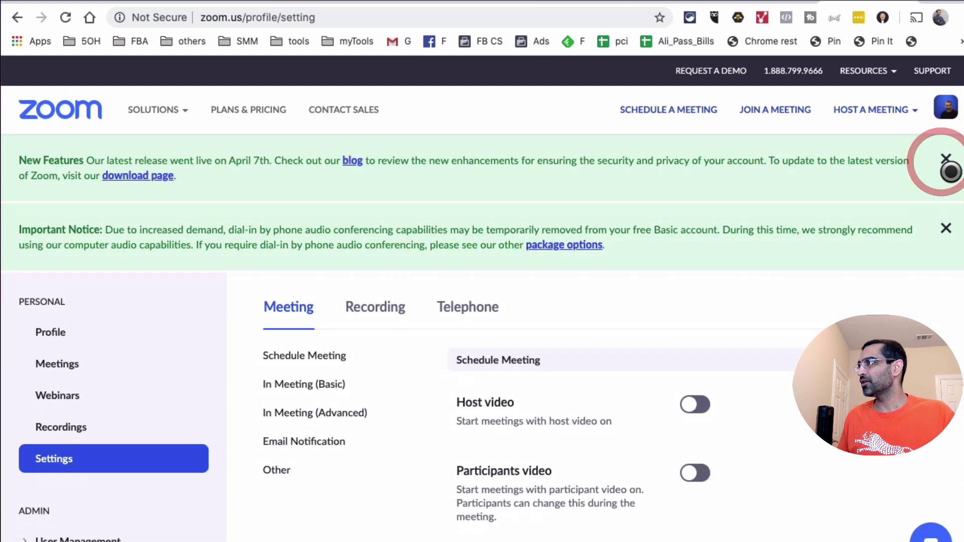
{"action": "left_click", "coordinate": [947, 158]}
{"action": "left_click", "coordinate": [946, 158]}
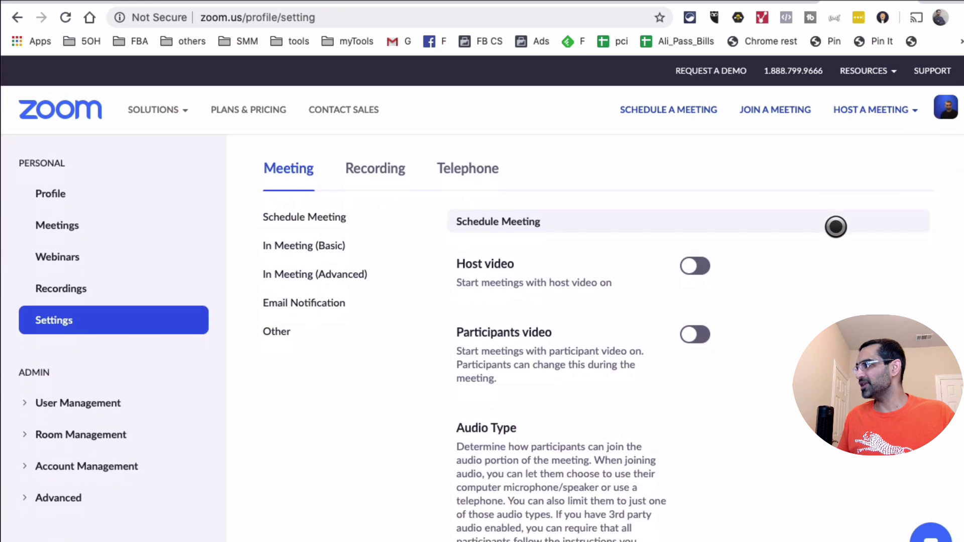
Find the Virtual background setting by searching the page for "vir" and enable it
{"action": "key", "text": "super+f"}
{"action": "type", "text": "vir"}
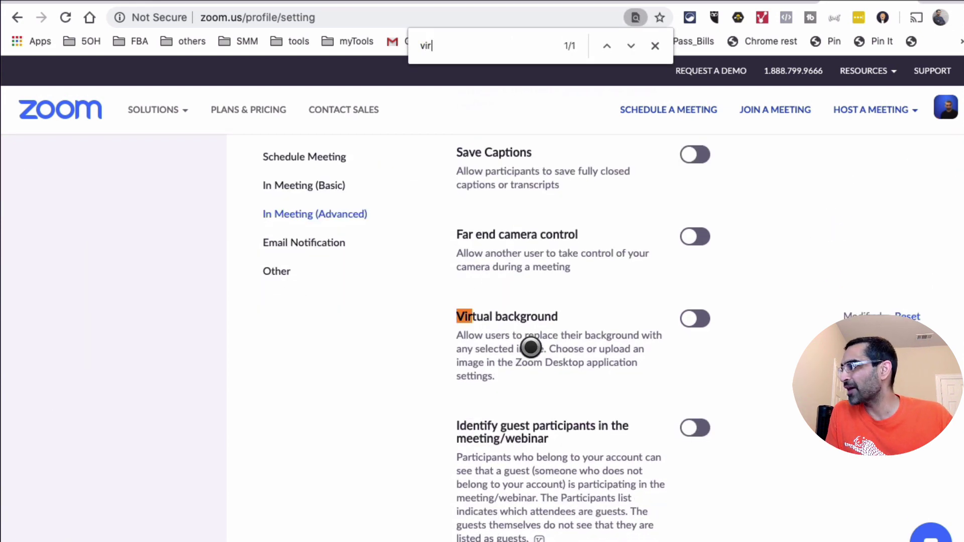
{"action": "scroll", "coordinate": [530, 352], "scroll_direction": "down", "scroll_amount": 3}
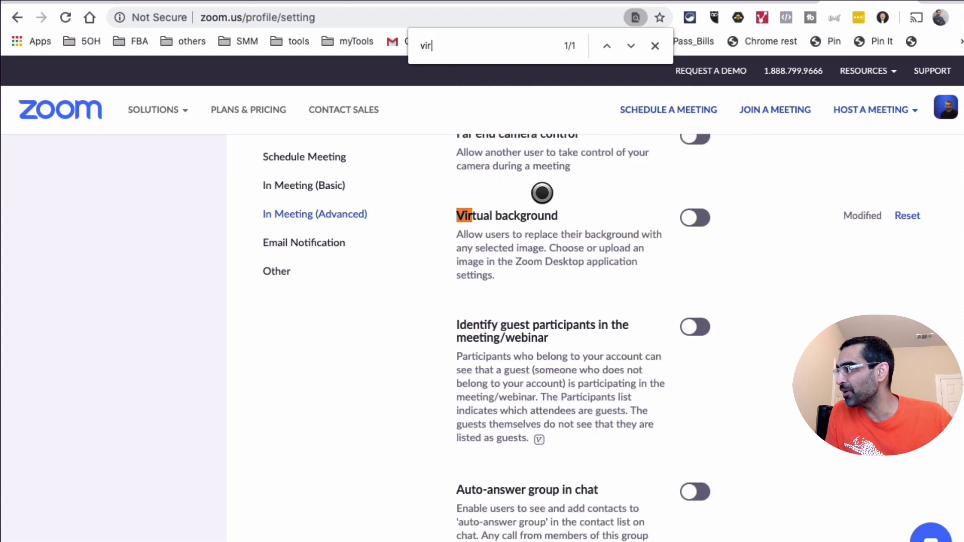
{"action": "triple_click", "coordinate": [480, 233]}
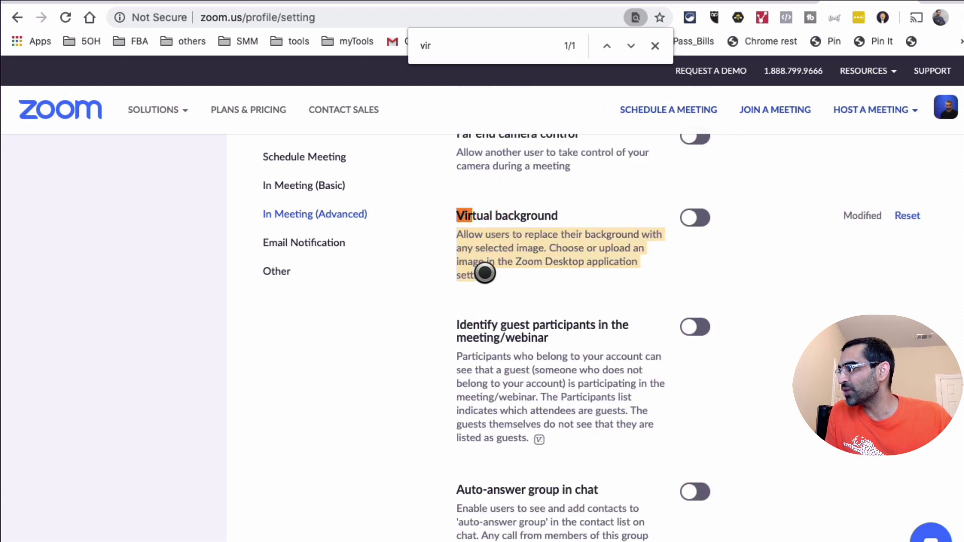
{"action": "left_click", "coordinate": [708, 213]}
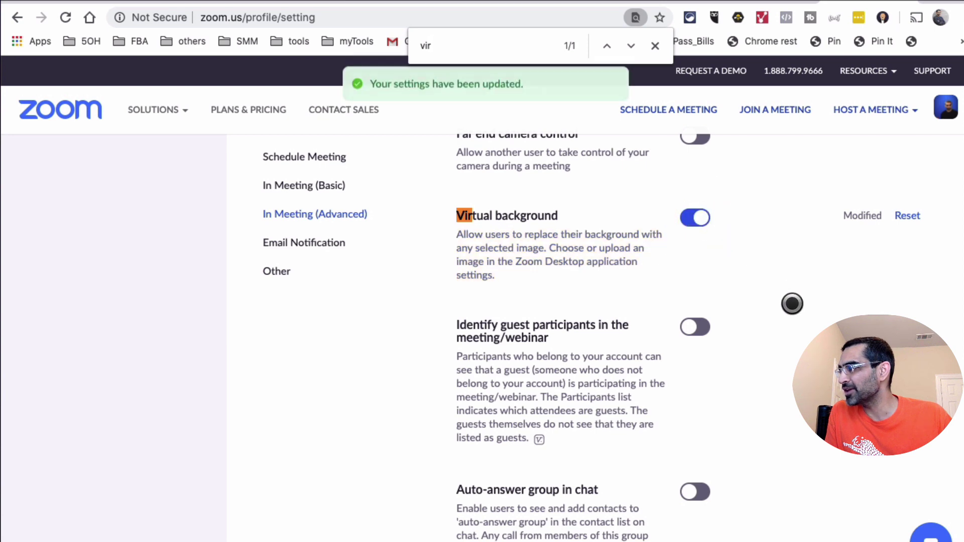
{"action": "scroll", "coordinate": [834, 324], "scroll_direction": "down", "scroll_amount": 15}
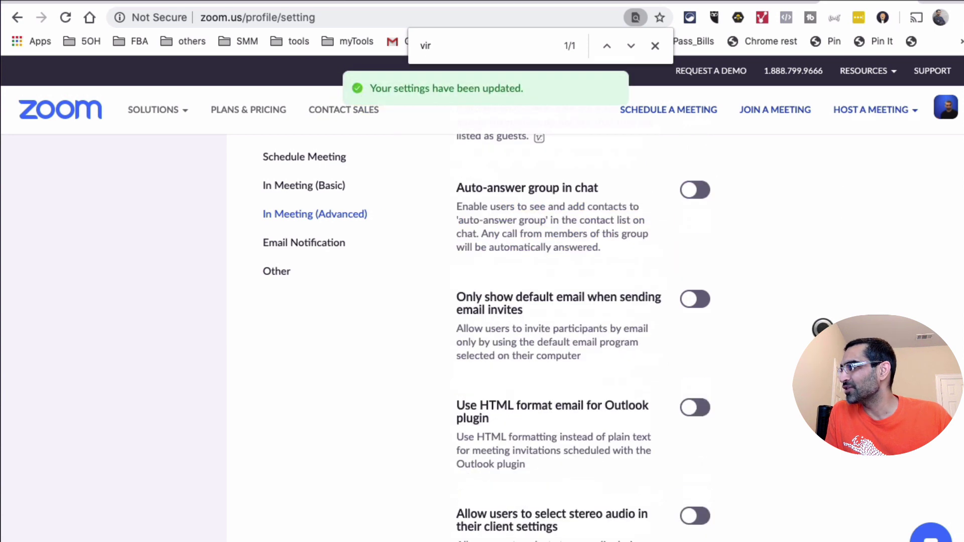
{"action": "scroll", "coordinate": [821, 321], "scroll_direction": "up", "scroll_amount": 10}
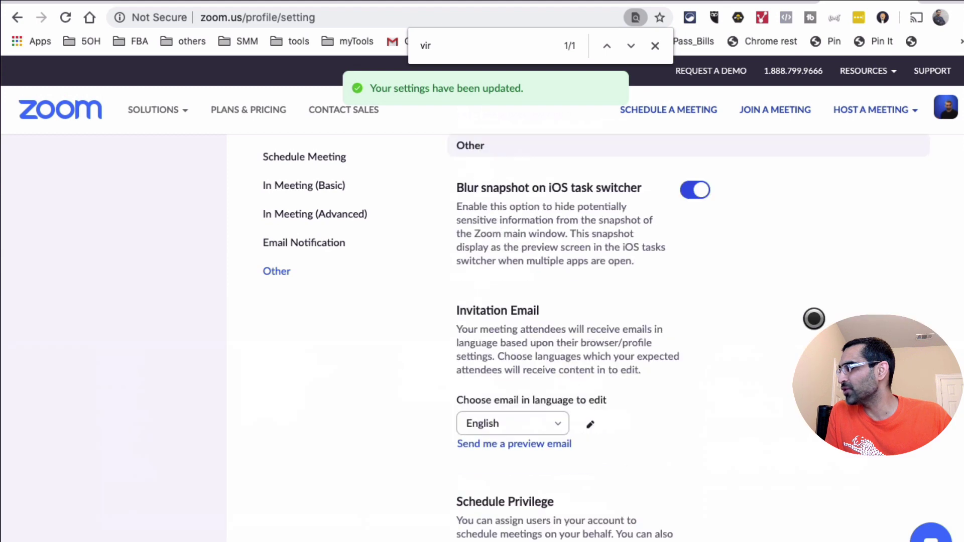
{"action": "scroll", "coordinate": [824, 322], "scroll_direction": "up", "scroll_amount": 15}
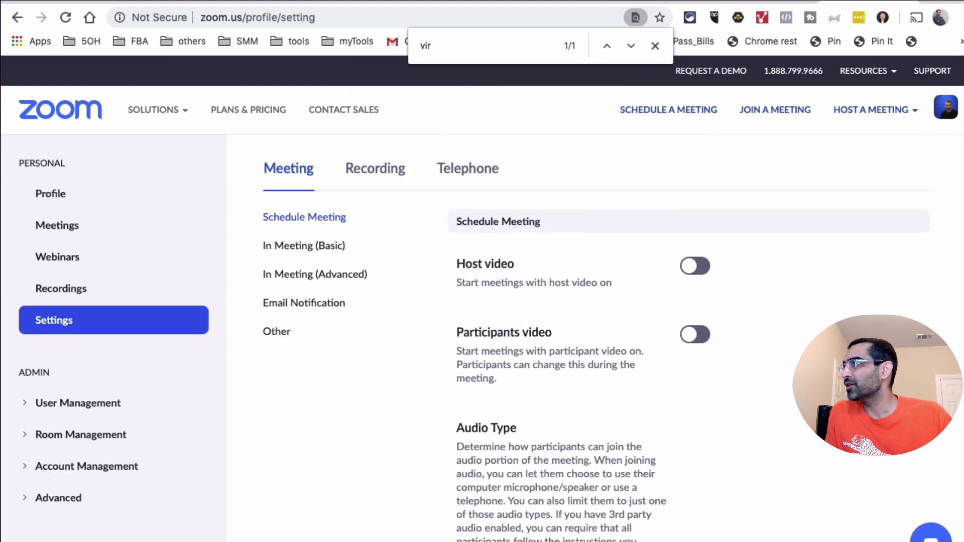
Switch to the Zoom desktop app, check it for updates and close the update message
{"action": "key", "text": "ctrl+Tab"}
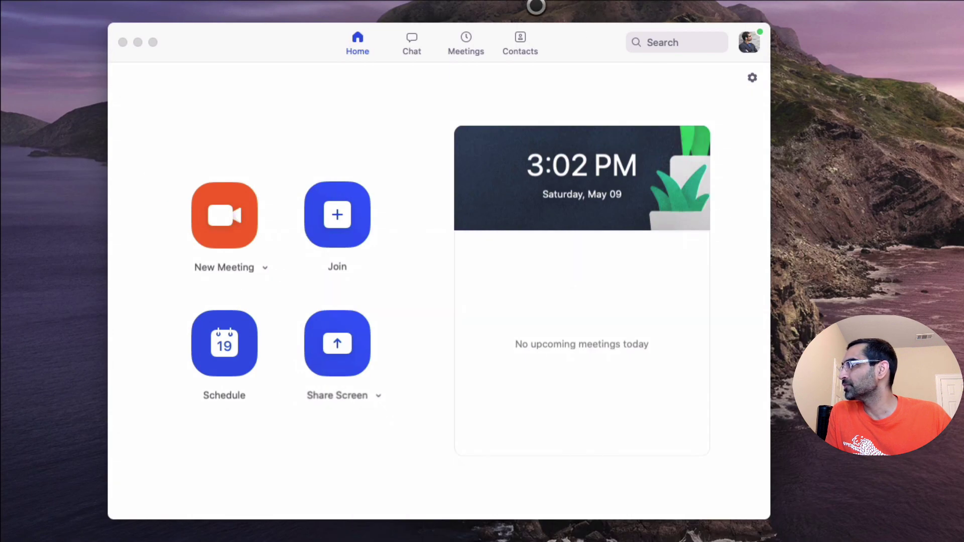
{"action": "left_click_drag", "start_coordinate": [576, 45], "coordinate": [597, 38]}
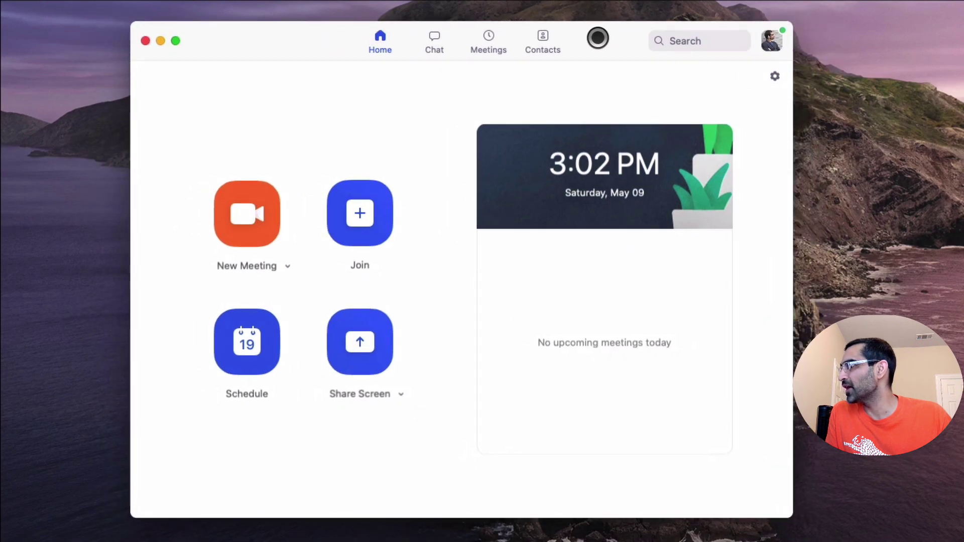
{"action": "left_click", "coordinate": [772, 42]}
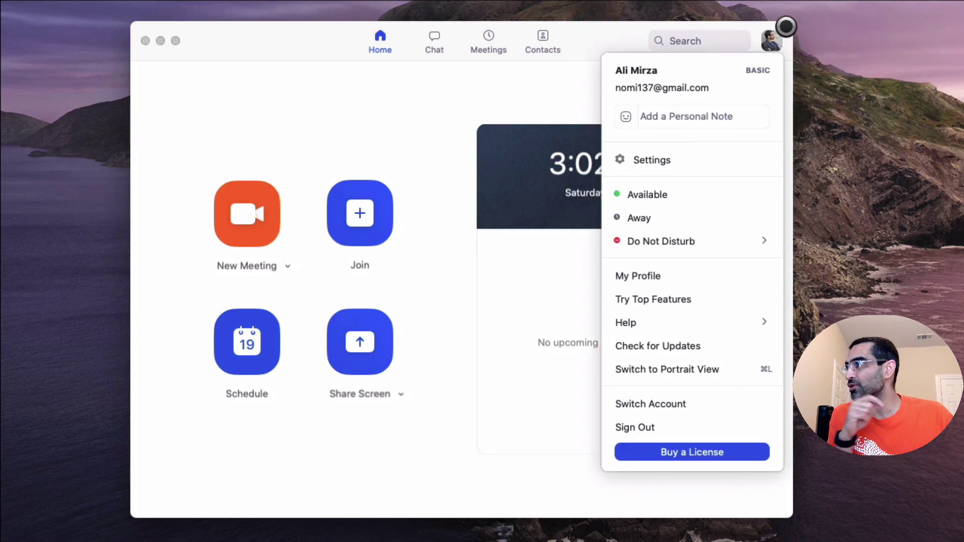
{"action": "mouse_move", "coordinate": [728, 51]}
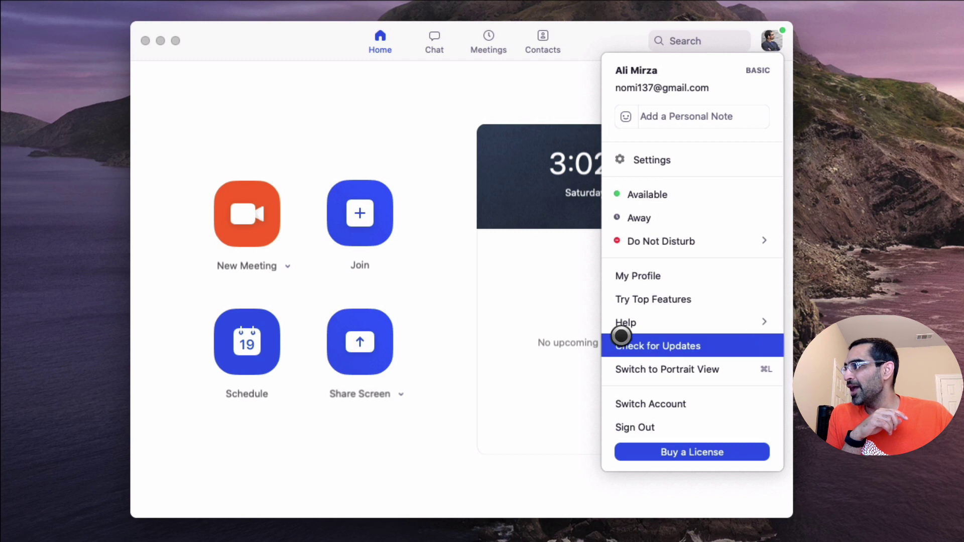
{"action": "left_click", "coordinate": [685, 341]}
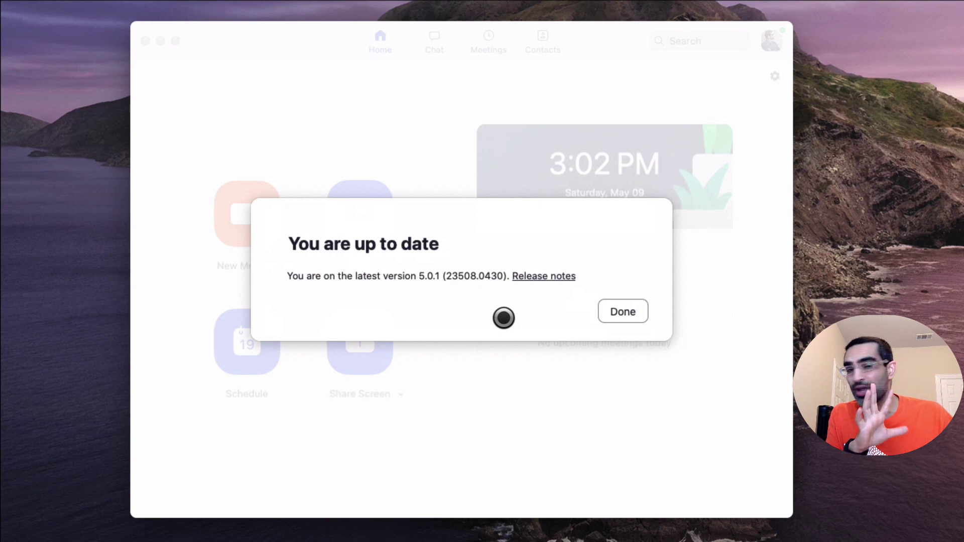
{"action": "left_click", "coordinate": [619, 309]}
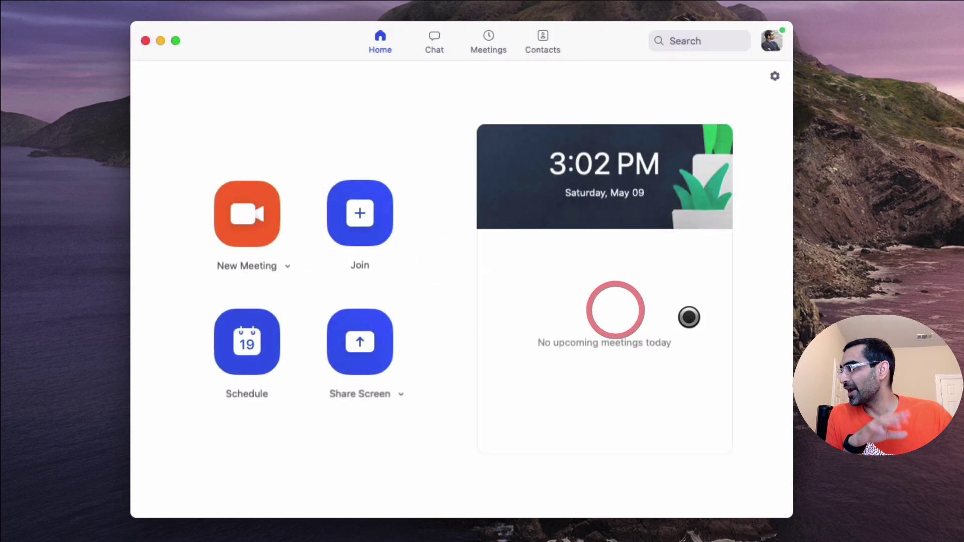
Sign out of the Zoom desktop app and sign back in with Facebook, launching Zoom from the browser's login page
{"action": "left_click", "coordinate": [773, 40]}
{"action": "left_click", "coordinate": [699, 422]}
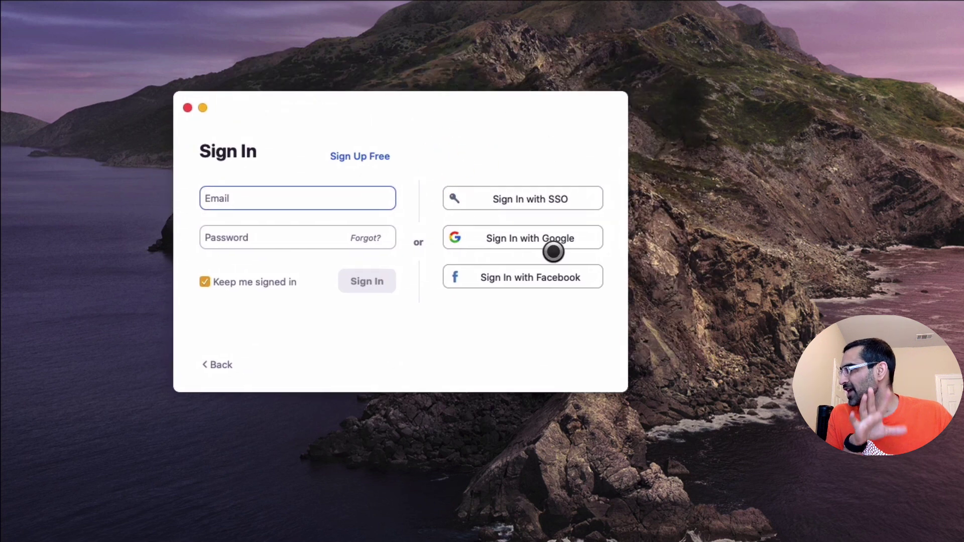
{"action": "left_click", "coordinate": [550, 276]}
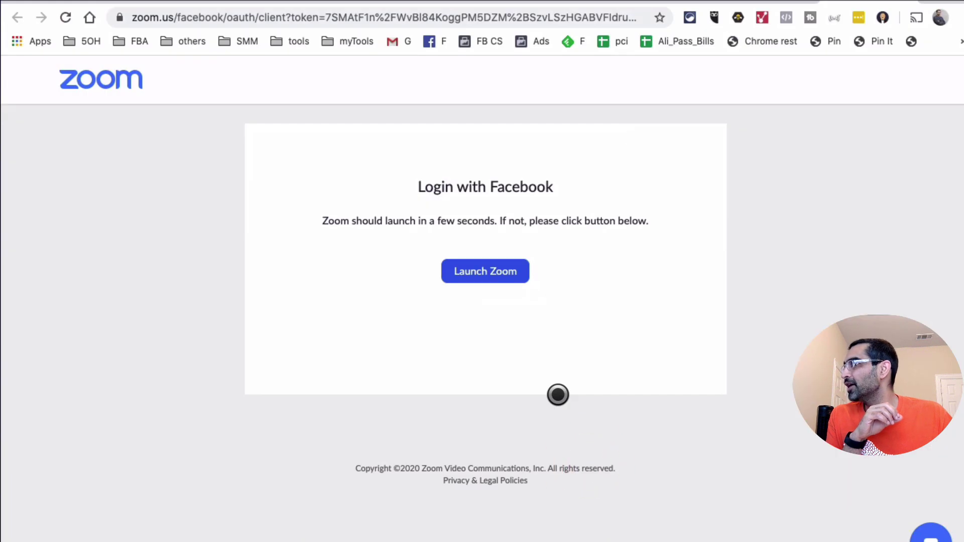
{"action": "left_click", "coordinate": [478, 277]}
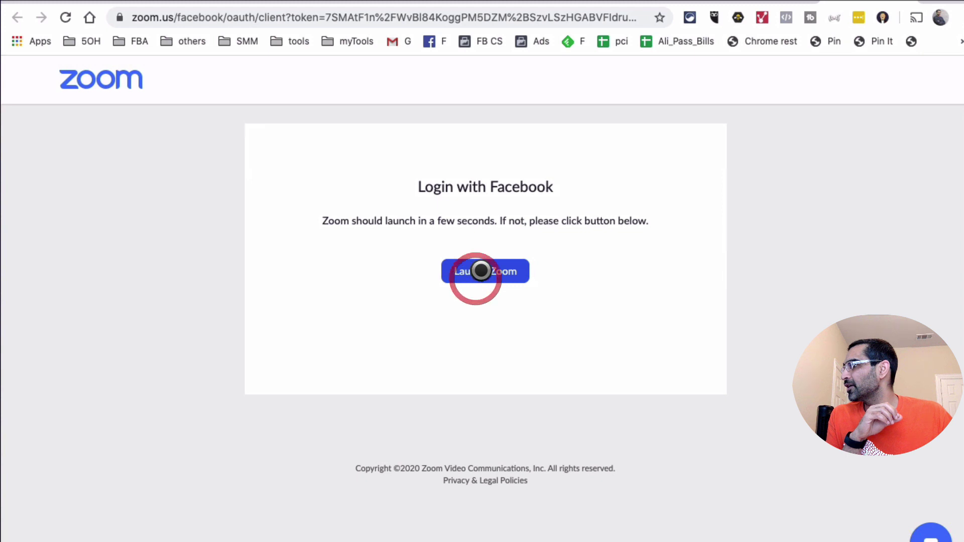
{"action": "left_click", "coordinate": [511, 269]}
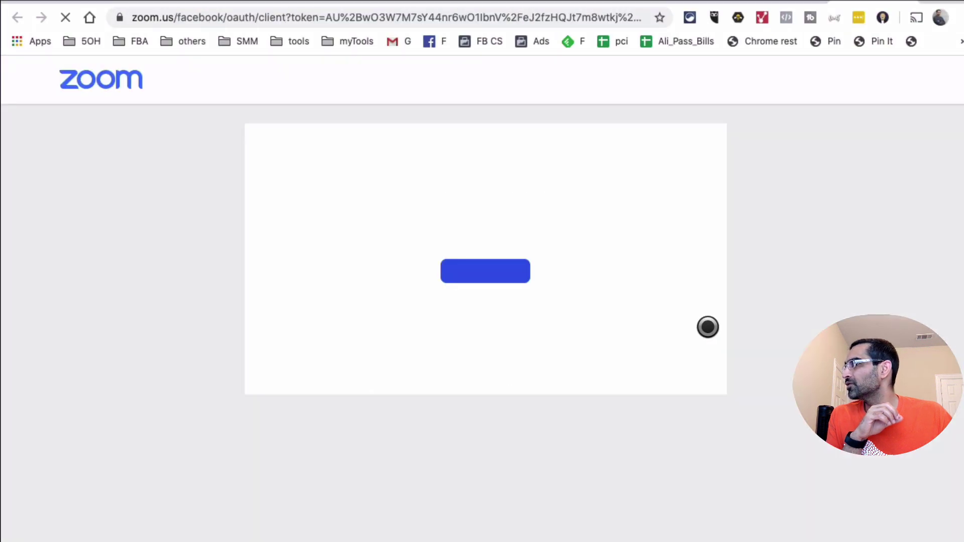
{"action": "left_click", "coordinate": [607, 120]}
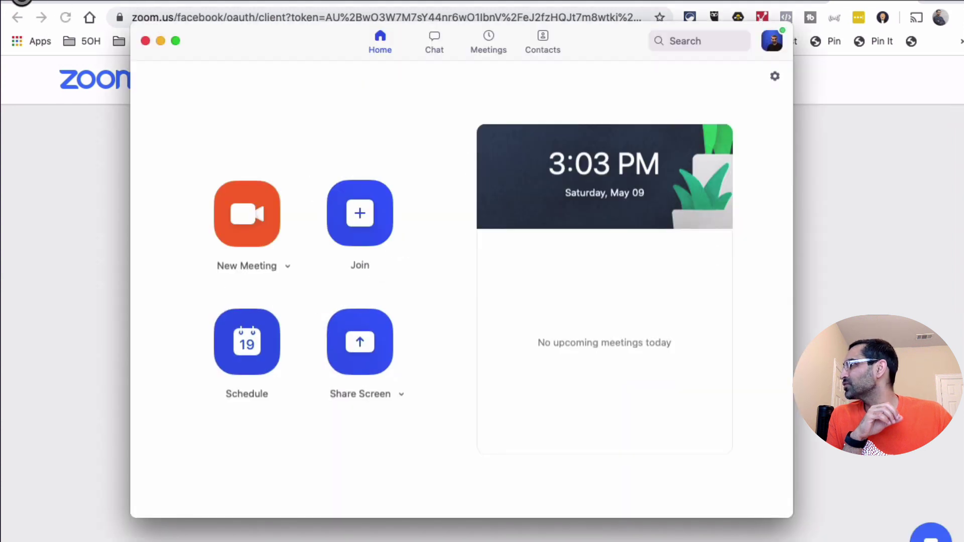
{"action": "left_click", "coordinate": [42, 1]}
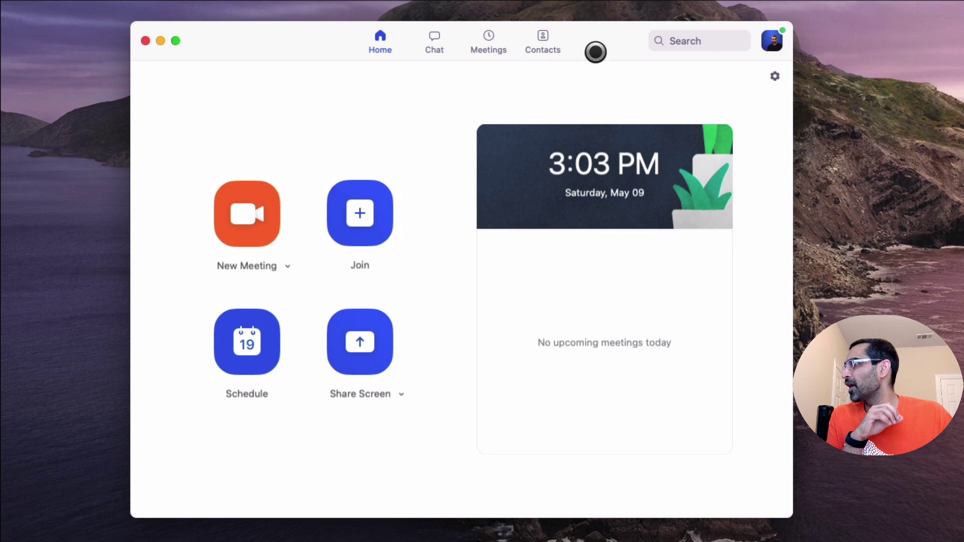
Start a new meeting, turn on the camera and join with computer audio
{"action": "mouse_move", "coordinate": [590, 39]}
{"action": "left_mouse_down"}
{"action": "mouse_move", "coordinate": [648, 47]}
{"action": "mouse_move", "coordinate": [604, 35]}
{"action": "left_mouse_up"}
{"action": "left_click", "coordinate": [255, 202]}
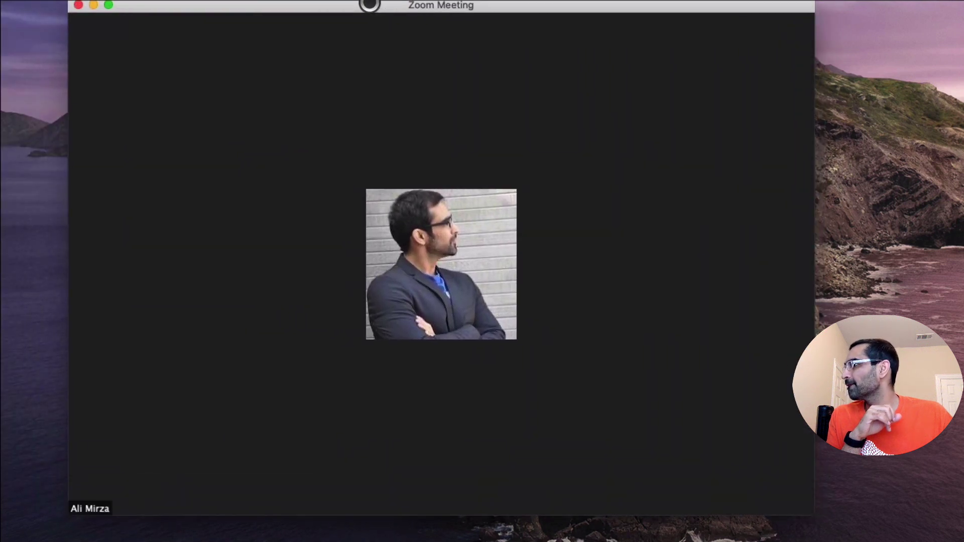
{"action": "left_click", "coordinate": [193, 490]}
{"action": "left_click", "coordinate": [156, 442]}
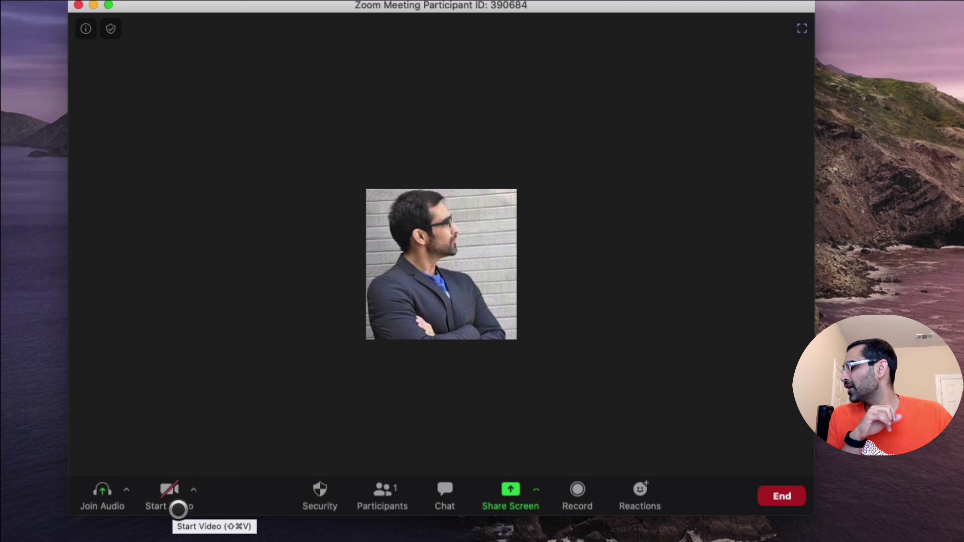
{"action": "left_click", "coordinate": [168, 490]}
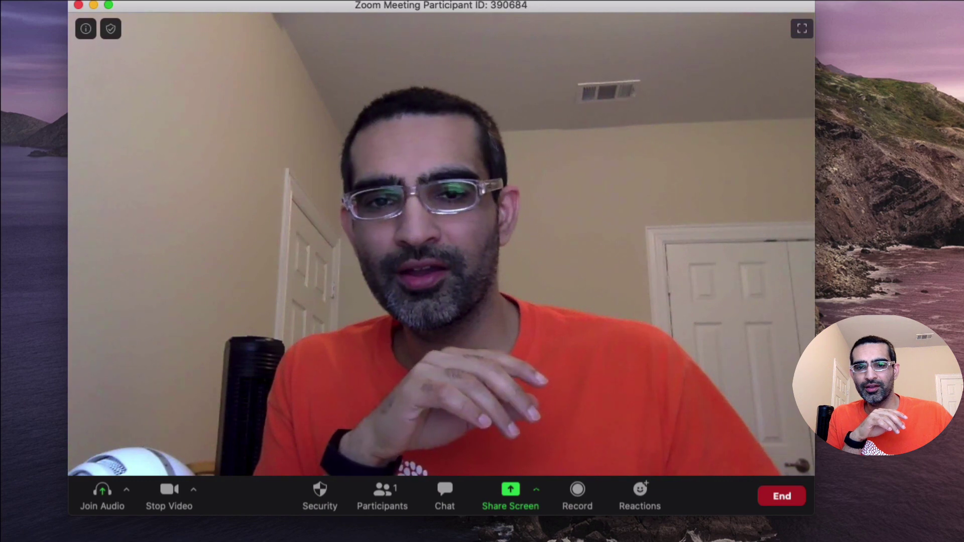
{"action": "left_click", "coordinate": [99, 491]}
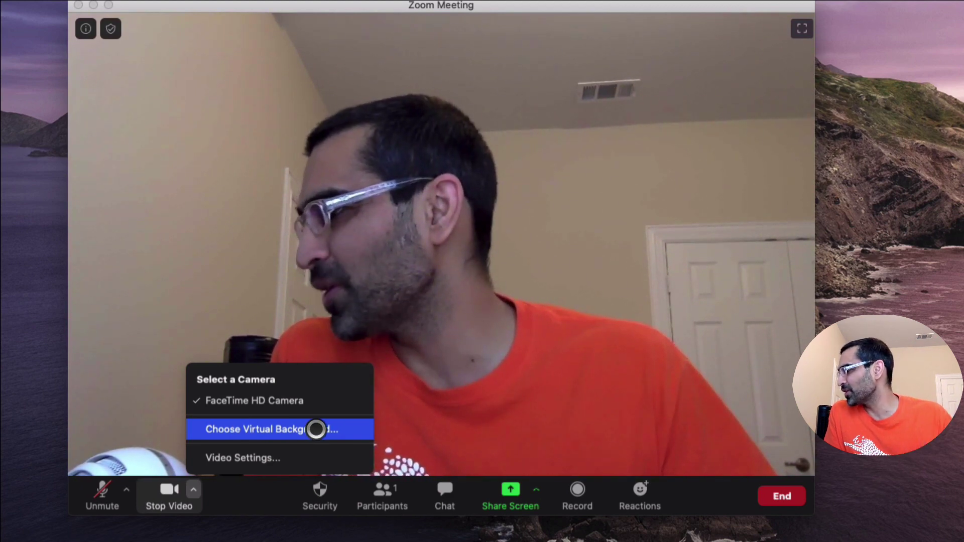
Open the virtual background settings from the meeting's camera options
{"action": "left_click", "coordinate": [316, 429]}
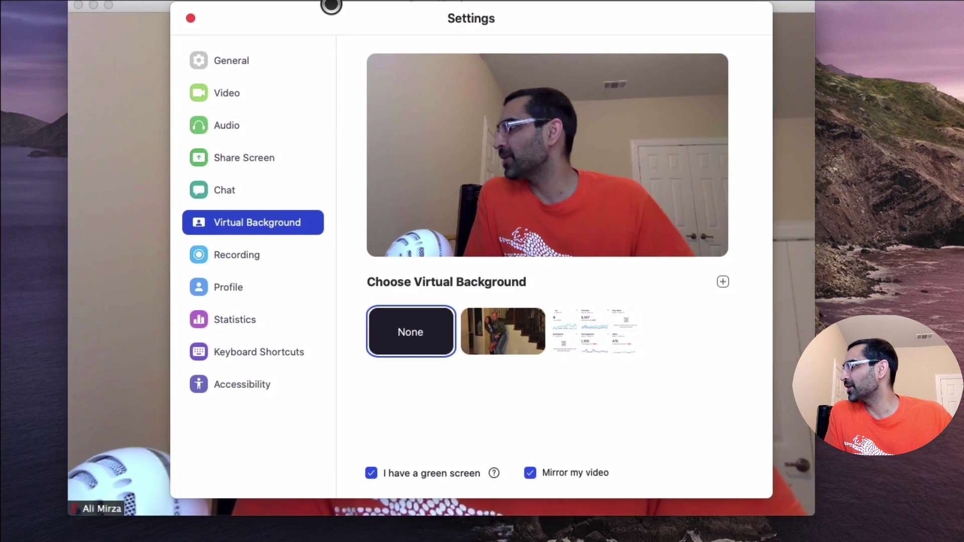
{"action": "left_click_drag", "start_coordinate": [331, 5], "coordinate": [321, 2]}
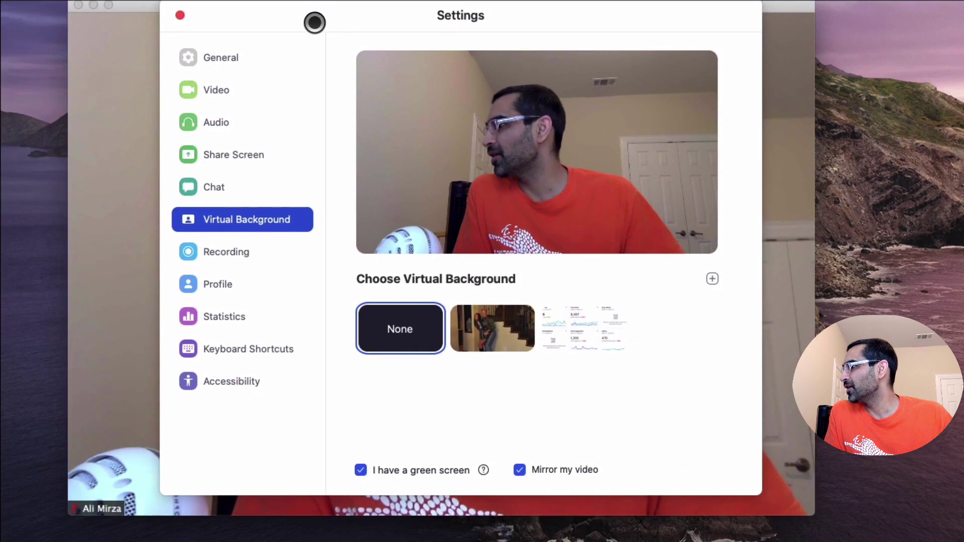
{"action": "left_click", "coordinate": [266, 209]}
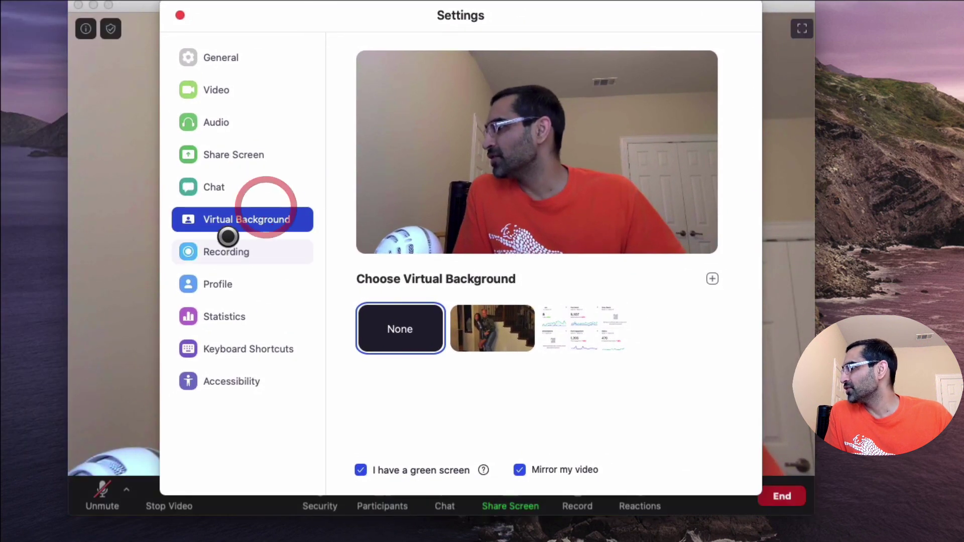
Delete the two custom images from the virtual background choices, trying the screenshot image as background before removing it
{"action": "left_click", "coordinate": [530, 302]}
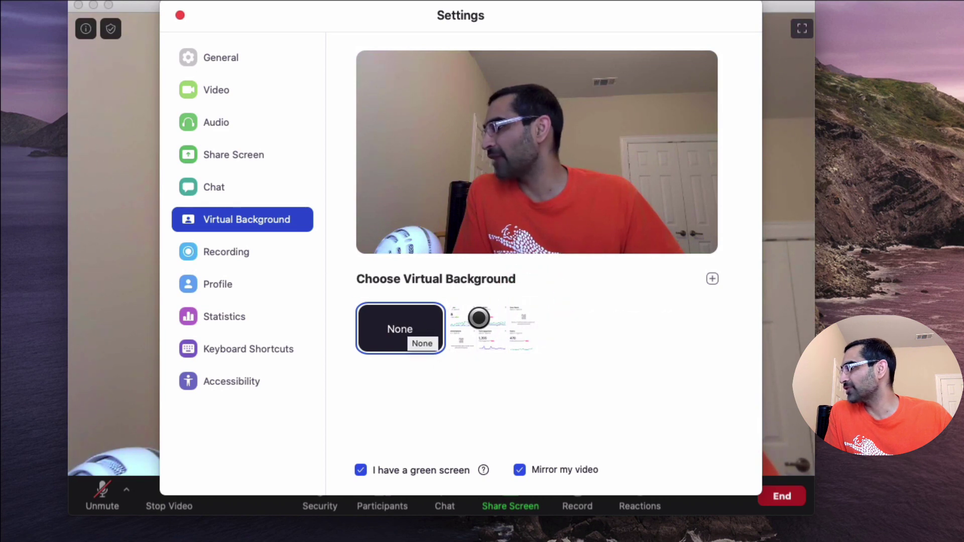
{"action": "left_click", "coordinate": [479, 318]}
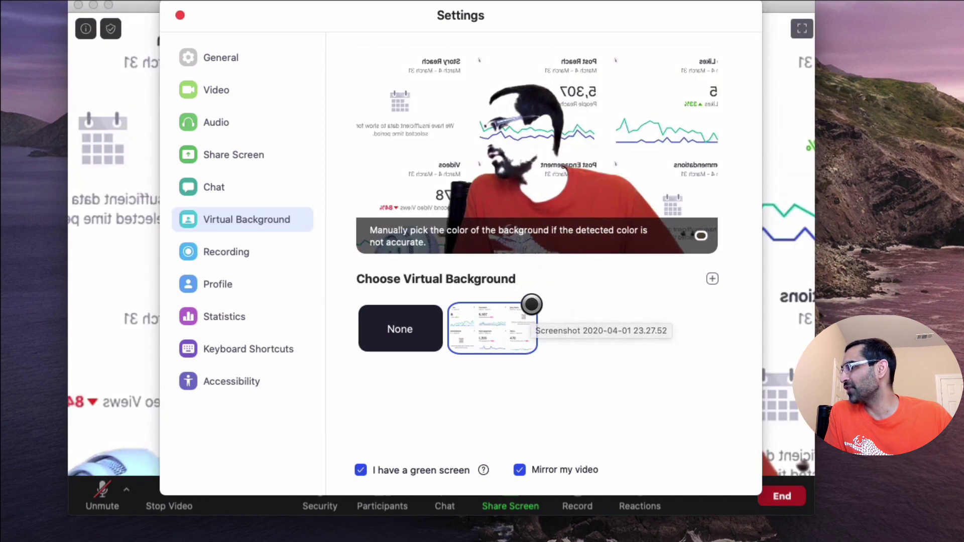
{"action": "left_click", "coordinate": [531, 304]}
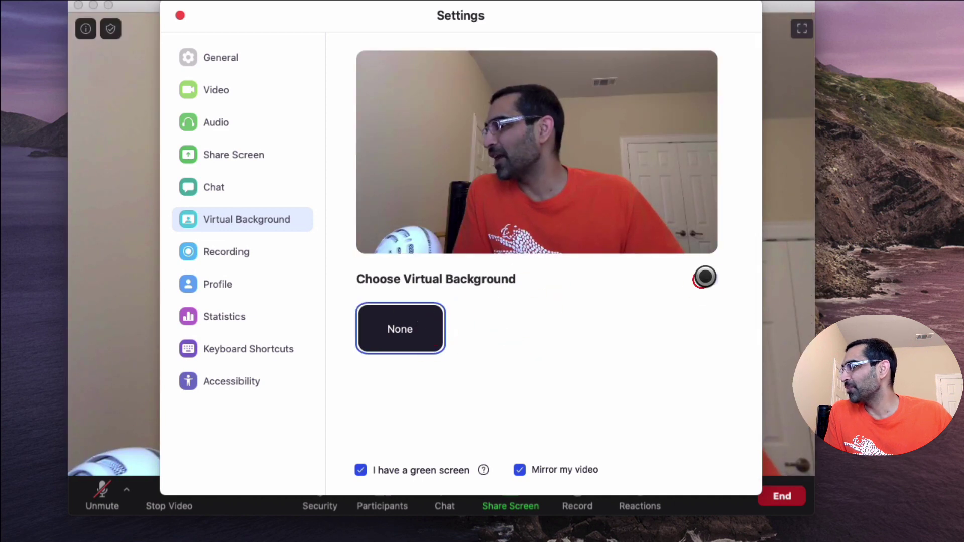
View the file picker for adding a virtual background image, cancel it without choosing a file and close the settings
{"action": "left_click", "coordinate": [709, 276]}
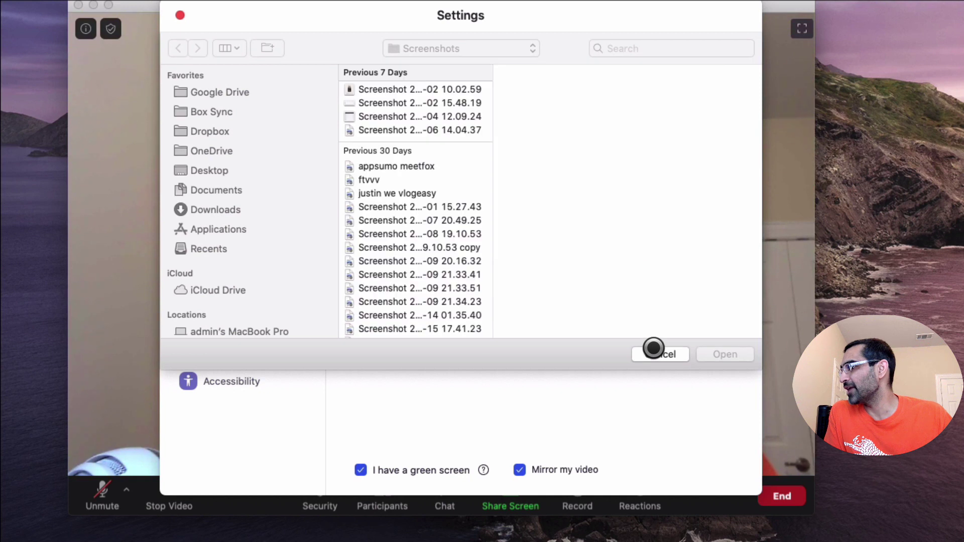
{"action": "left_click", "coordinate": [653, 352]}
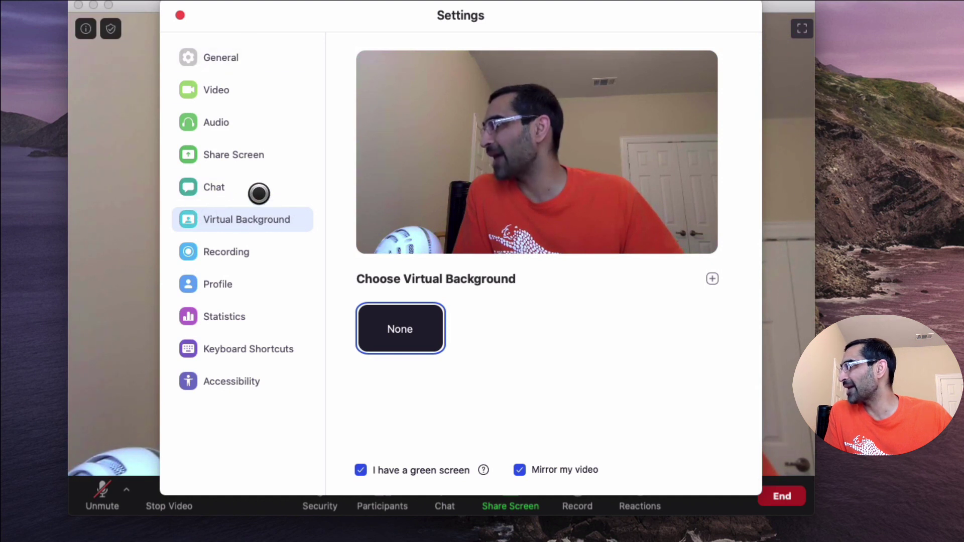
{"action": "left_click", "coordinate": [180, 15]}
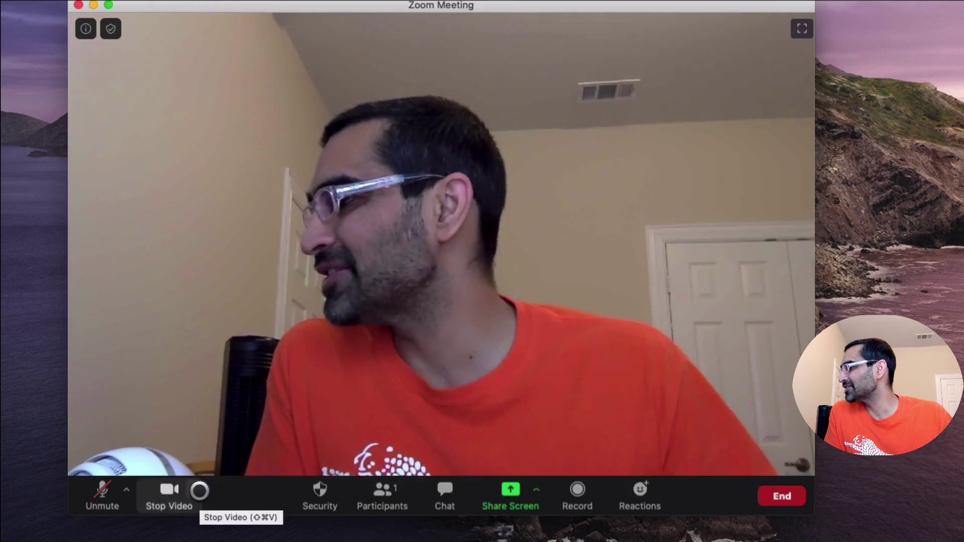
Open the video settings from the meeting's camera options to look them over, and close the settings
{"action": "left_click", "coordinate": [193, 490]}
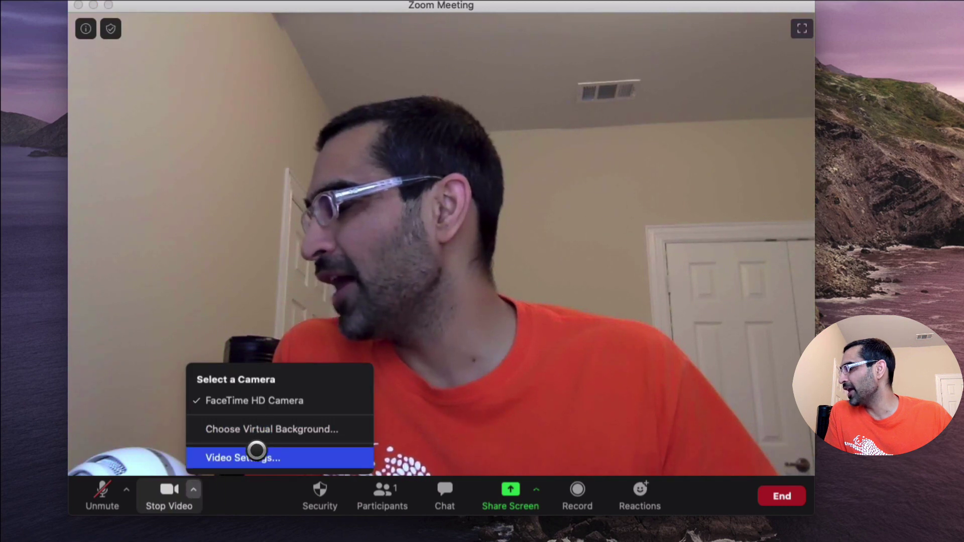
{"action": "left_click", "coordinate": [256, 455]}
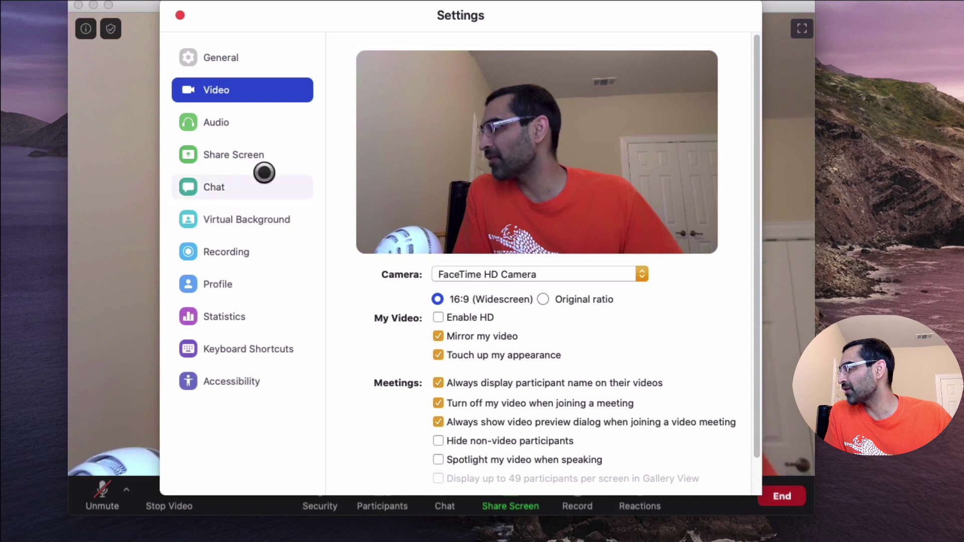
{"action": "left_click", "coordinate": [180, 16]}
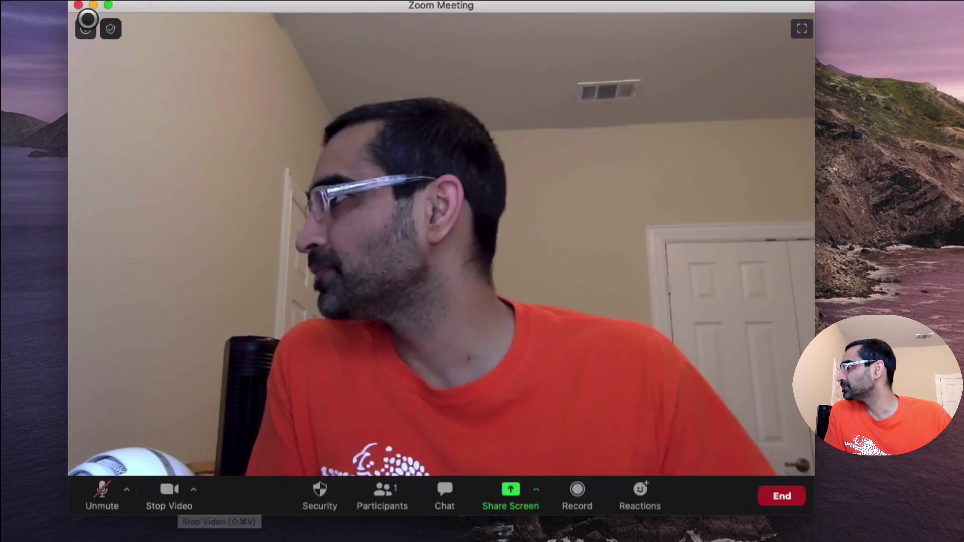
Close the meeting window and end the meeting for all participants
{"action": "left_click", "coordinate": [80, 6]}
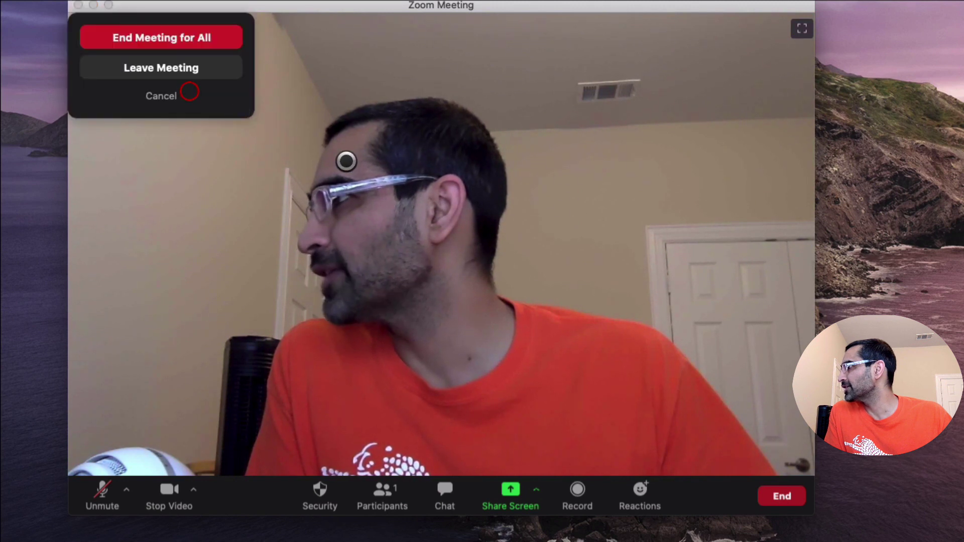
{"action": "left_click", "coordinate": [196, 33]}
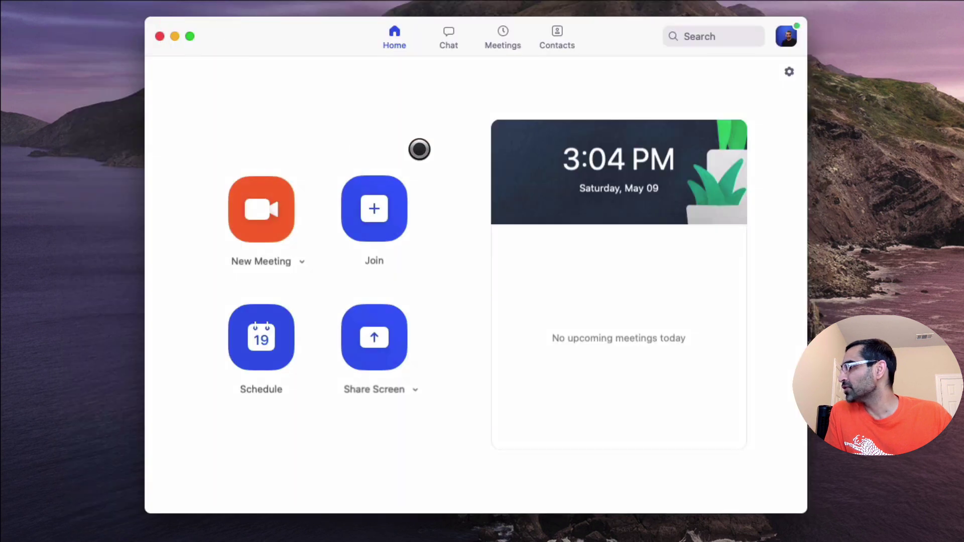